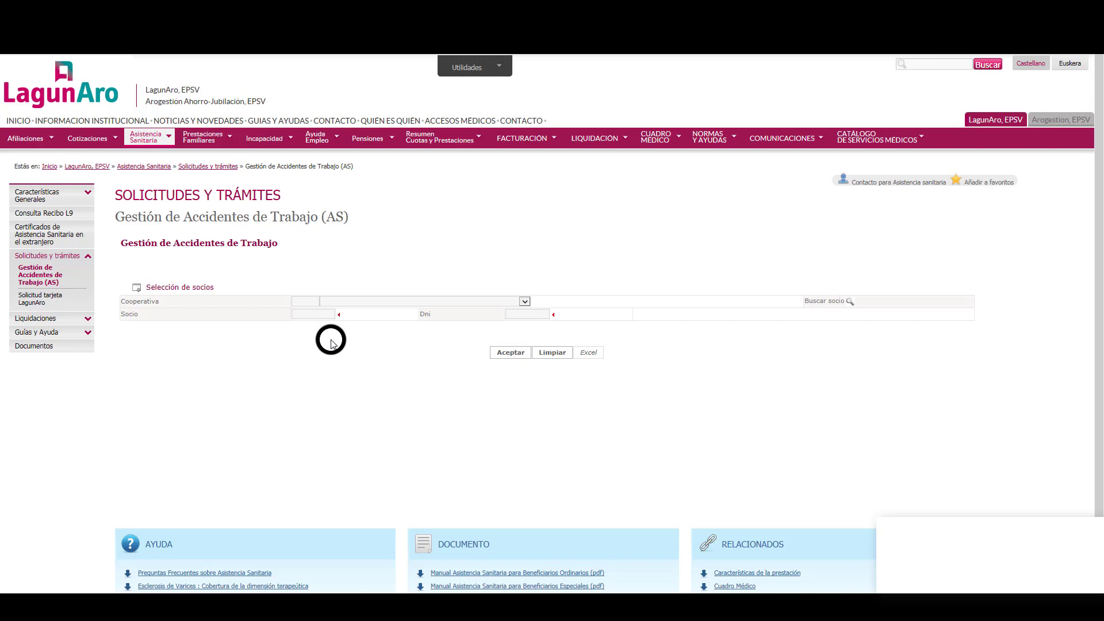
Set the cooperative for the member selection to 49, EROSKI S. COOP.
{"action": "left_click", "coordinate": [307, 299]}
{"action": "type", "text": "9"}
{"action": "key", "text": "Tab"}
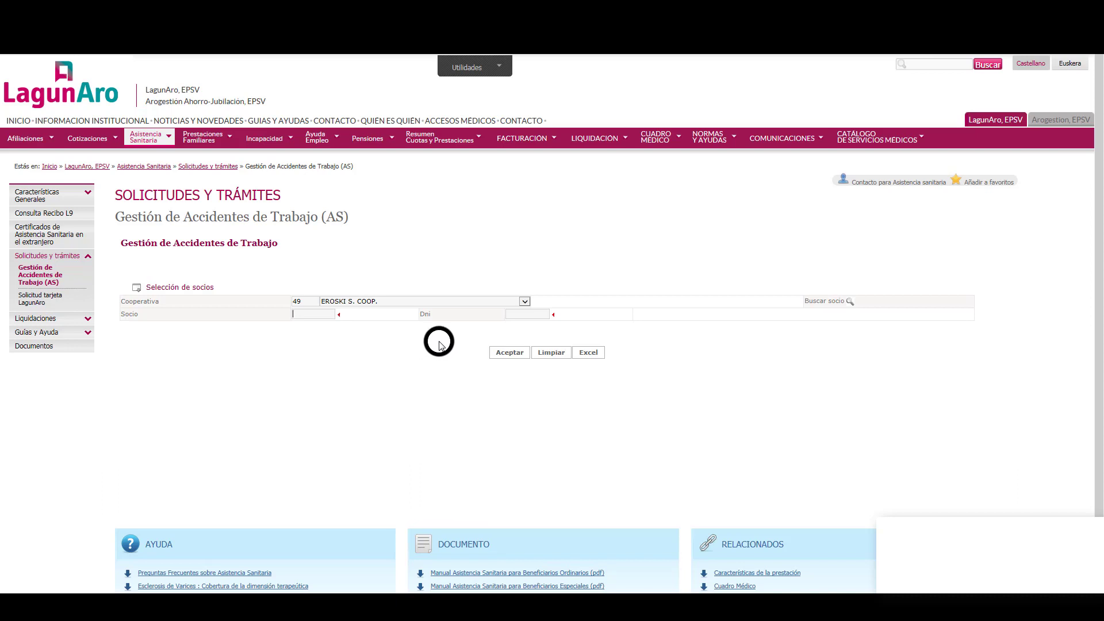
Search the cooperative's members by surname and close the search without choosing anyone.
{"action": "left_click", "coordinate": [828, 302]}
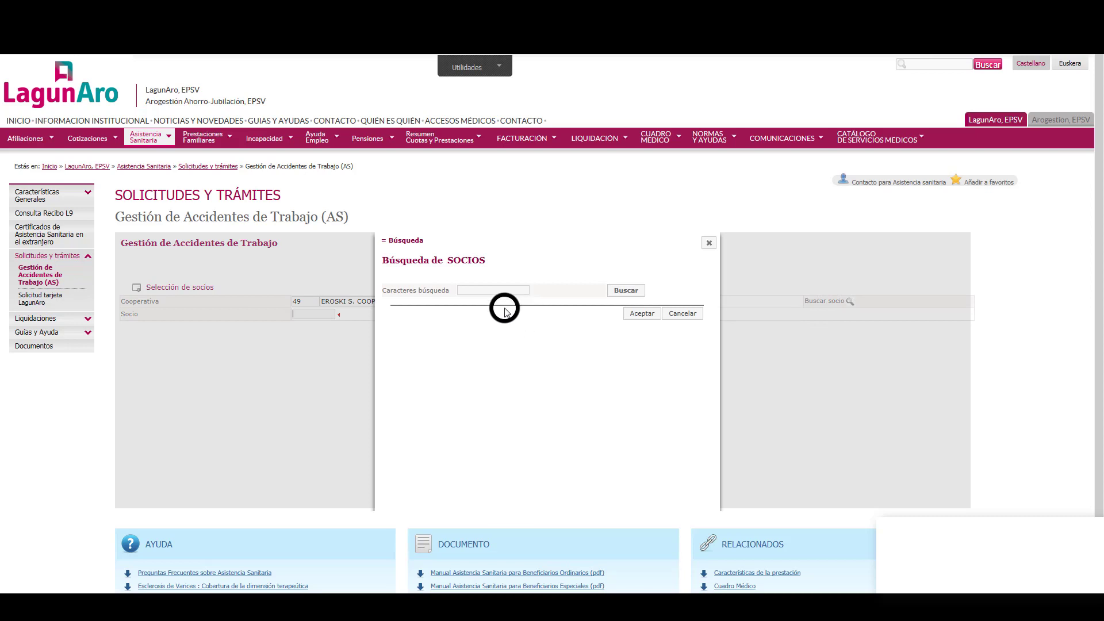
{"action": "left_click", "coordinate": [492, 287]}
{"action": "type", "text": "sa"}
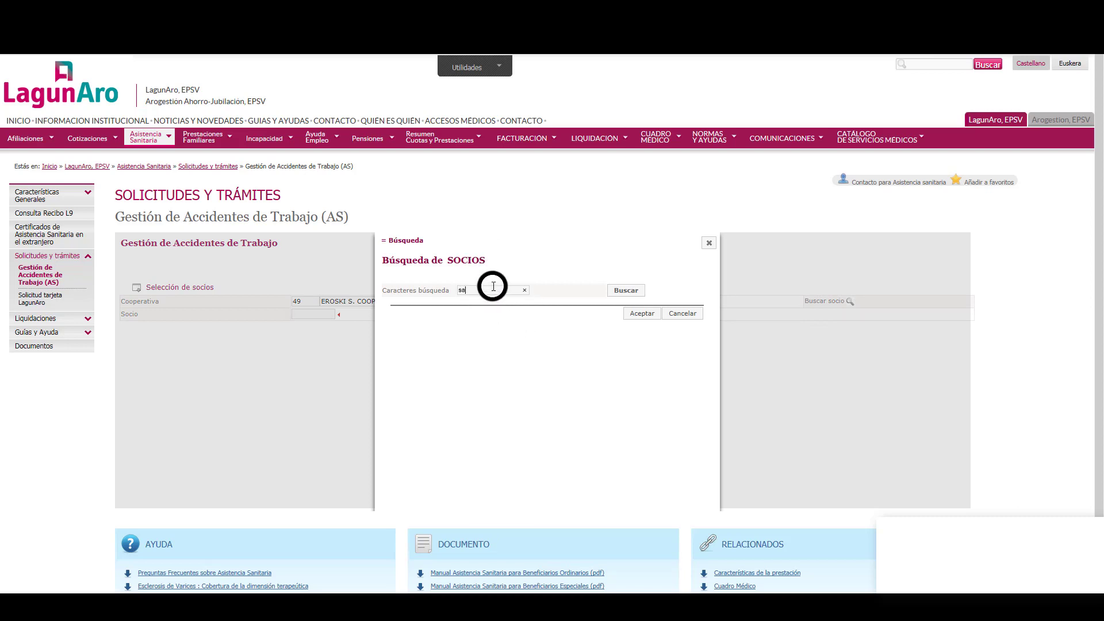
{"action": "type", "text": "n sebastian"}
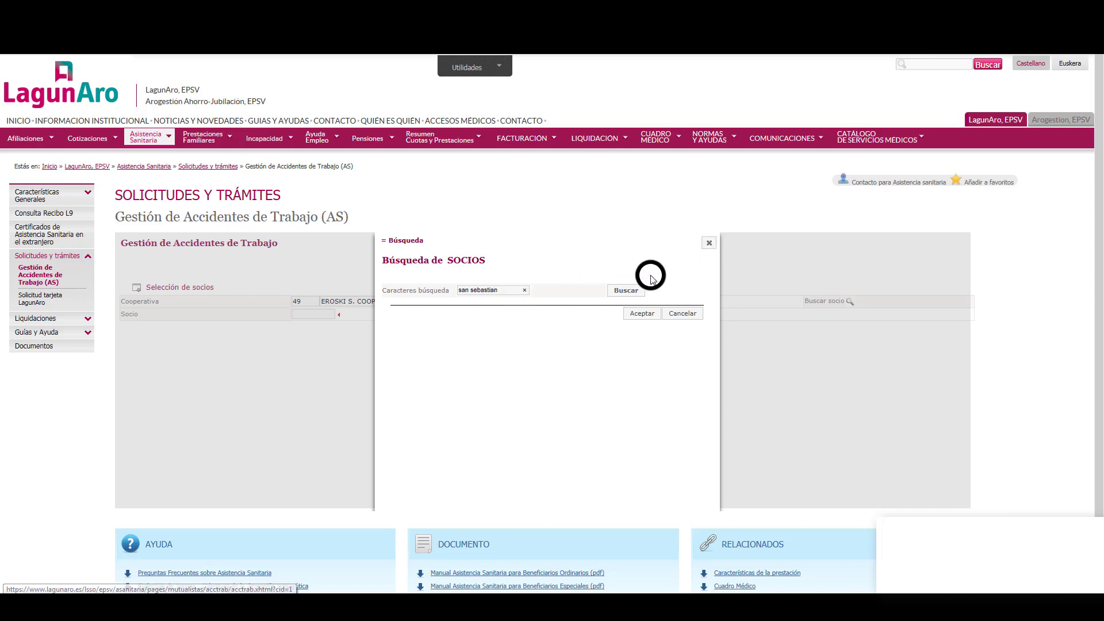
{"action": "left_click", "coordinate": [625, 290]}
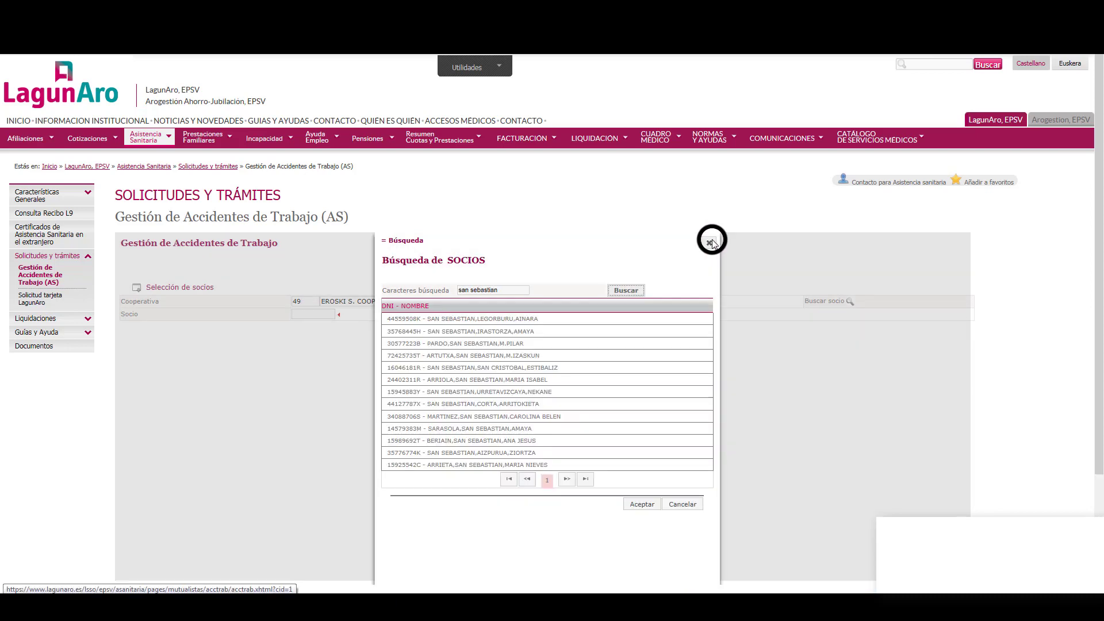
{"action": "left_click", "coordinate": [709, 242]}
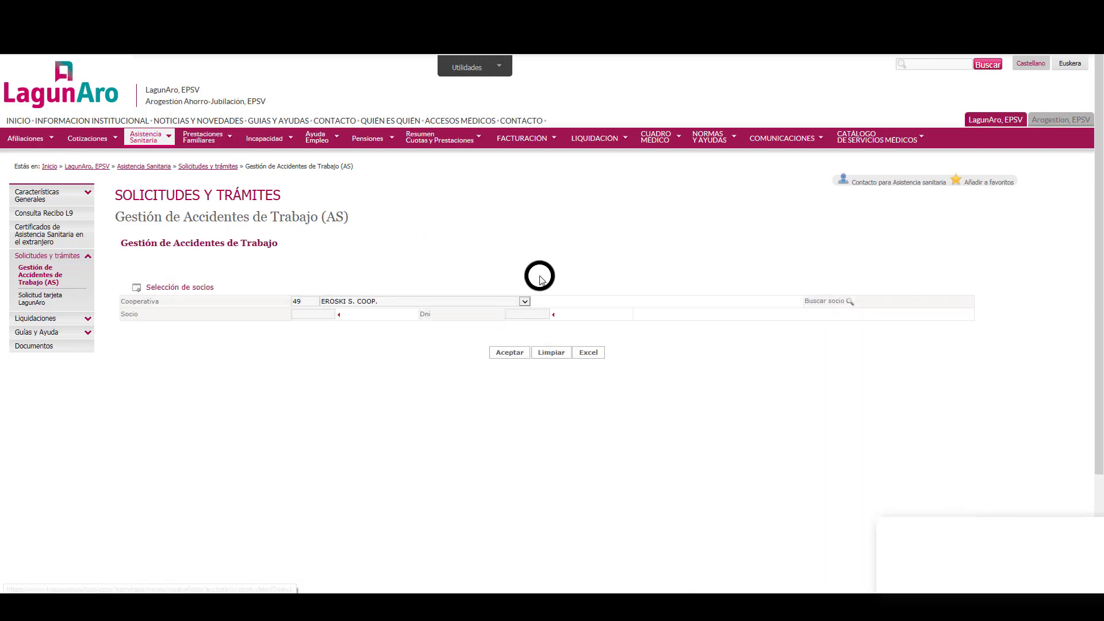
Enter the member number and load that member's work accident history.
{"action": "left_click", "coordinate": [318, 317]}
{"action": "type", "text": "??"}
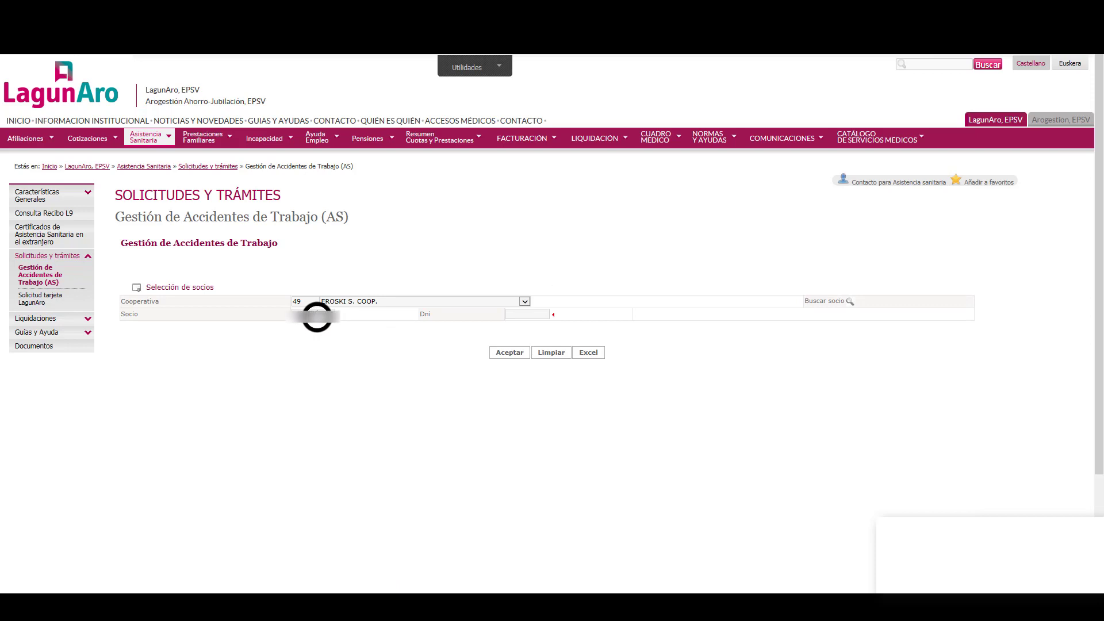
{"action": "key", "text": "Tab"}
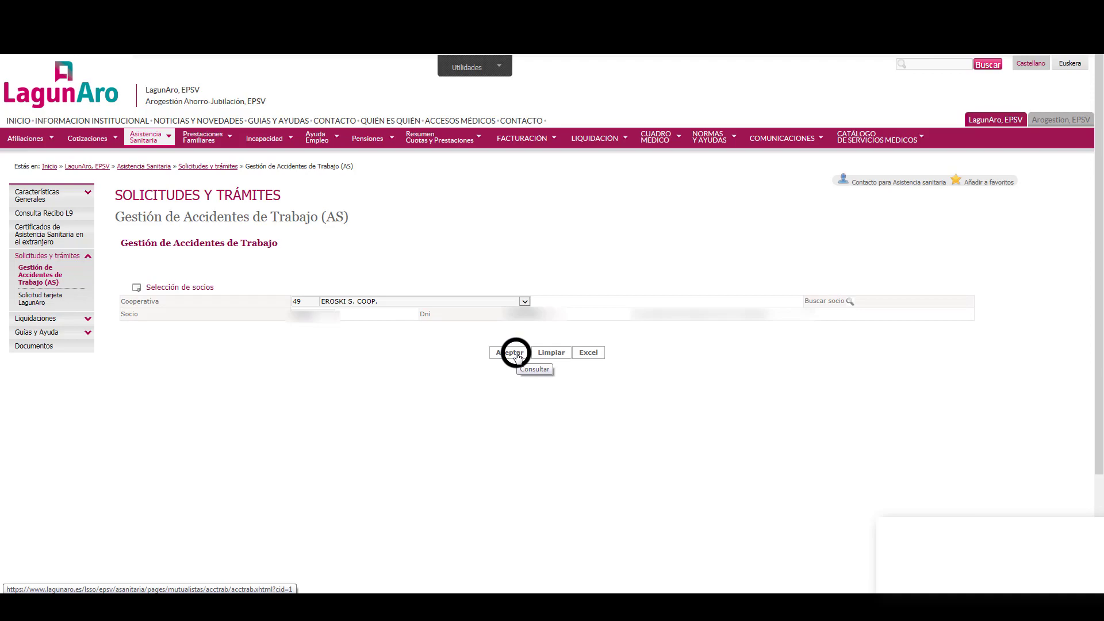
{"action": "left_click", "coordinate": [519, 356]}
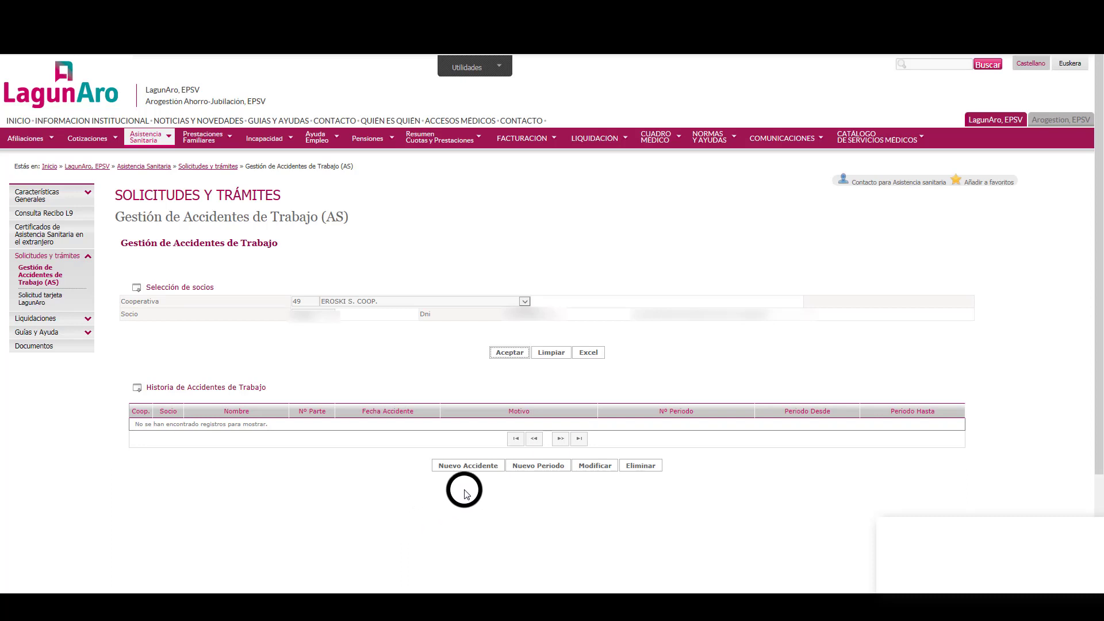
Start a new work accident record with the accident date 03/12/2018.
{"action": "left_click", "coordinate": [480, 467]}
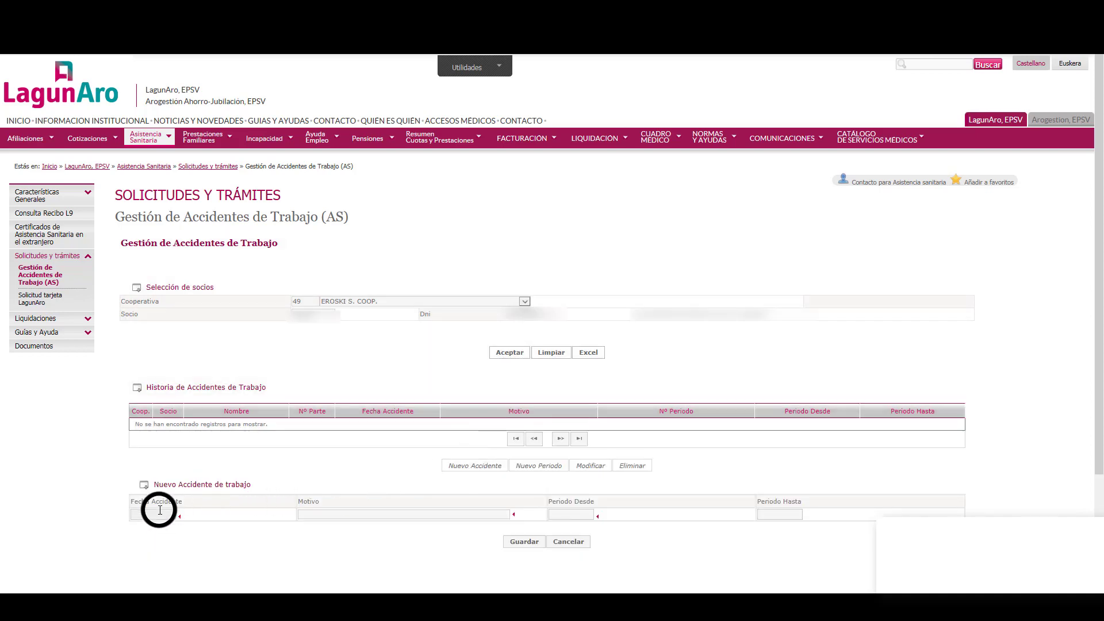
{"action": "left_click", "coordinate": [160, 511]}
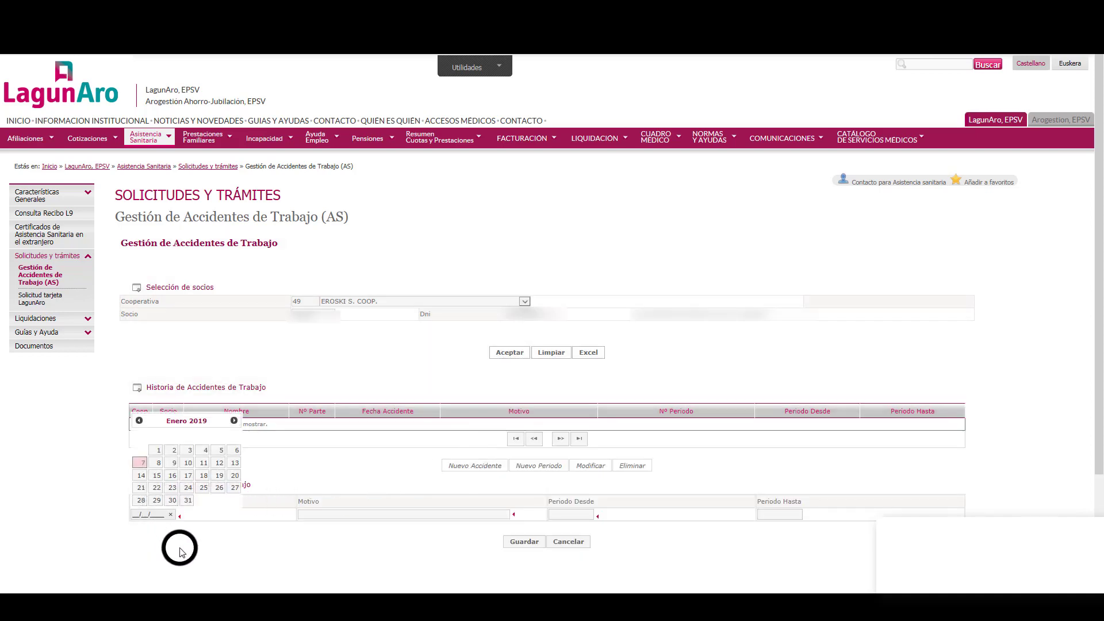
{"action": "left_click", "coordinate": [140, 421]}
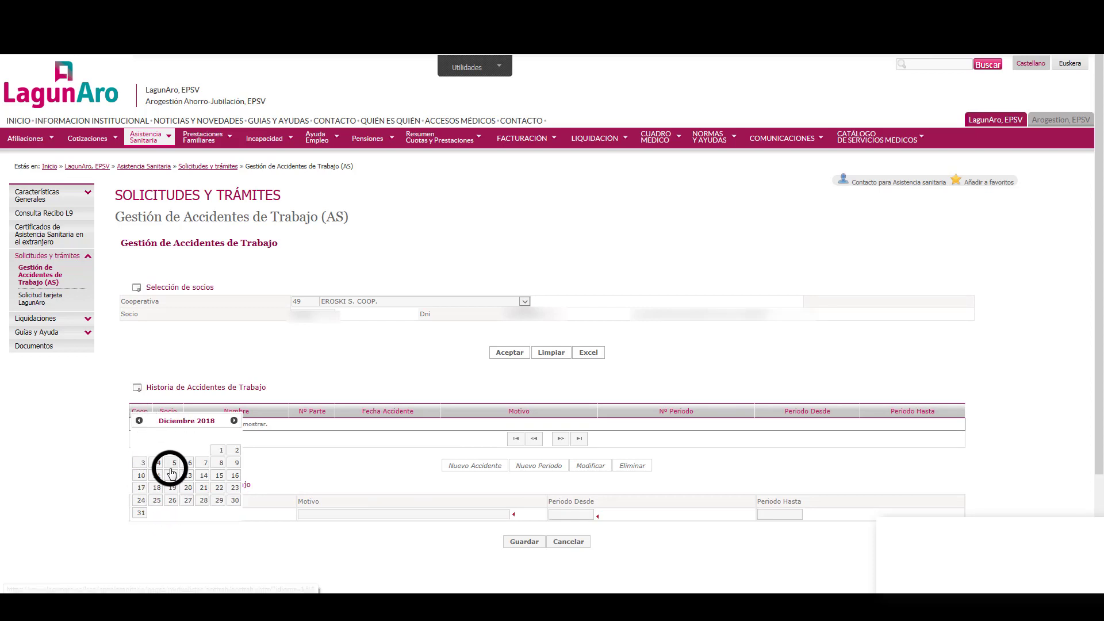
{"action": "left_click", "coordinate": [140, 463]}
Enter "Se cayó de las escaleras y se torció el tobillo derecho." as the accident's reason.
{"action": "left_click", "coordinate": [306, 513]}
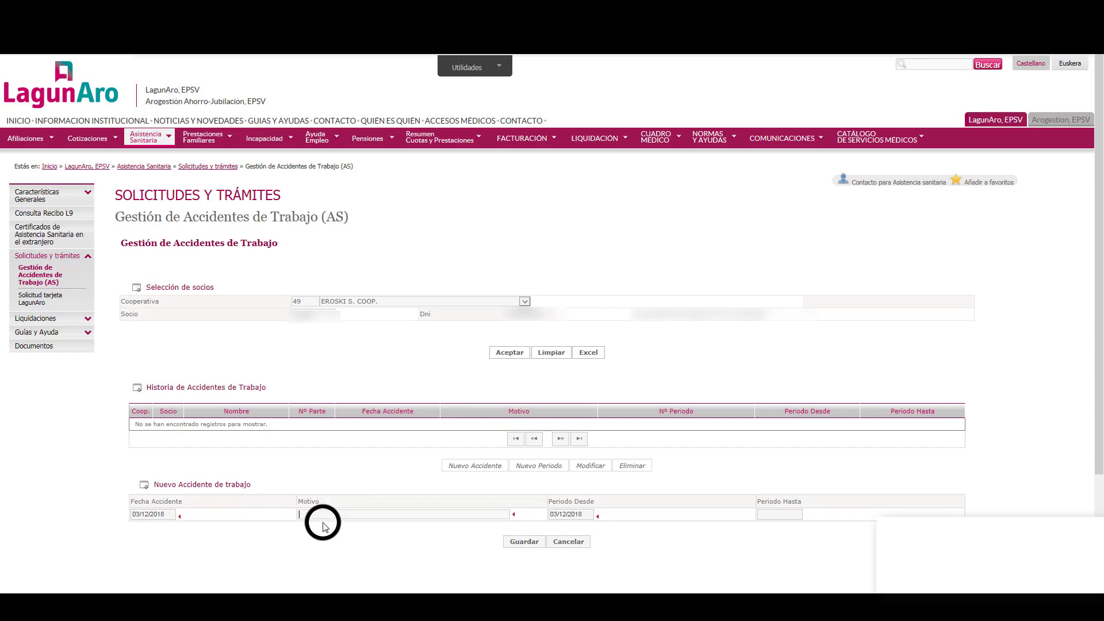
{"action": "type", "text": "S"}
{"action": "key", "text": "BackSpace"}
{"action": "type", "text": "Se cayó de las escaleras y se torció el tobillo derecho"}
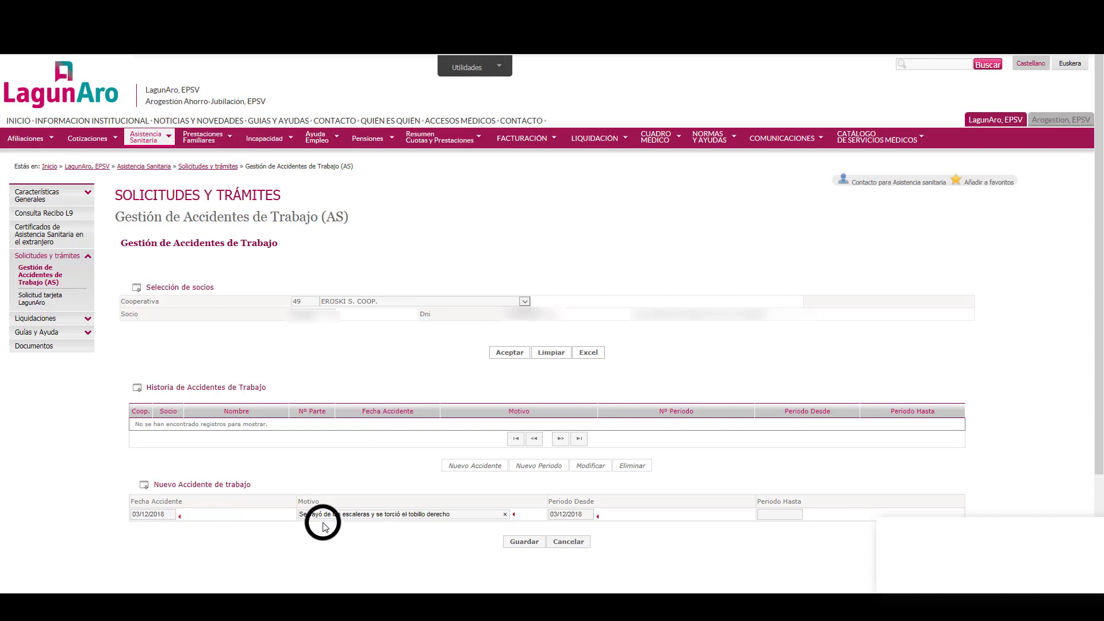
{"action": "type", "text": "."}
Save the new accident with the period's end date left blank and accept the coverage confirmation.
{"action": "key", "text": "Tab"}
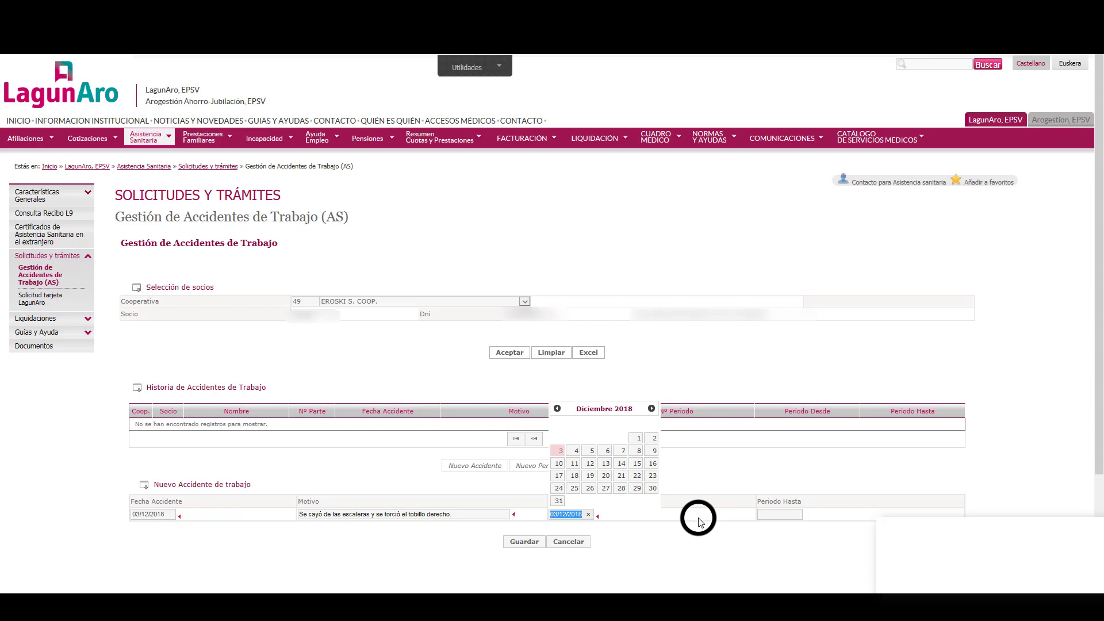
{"action": "key", "text": "Tab"}
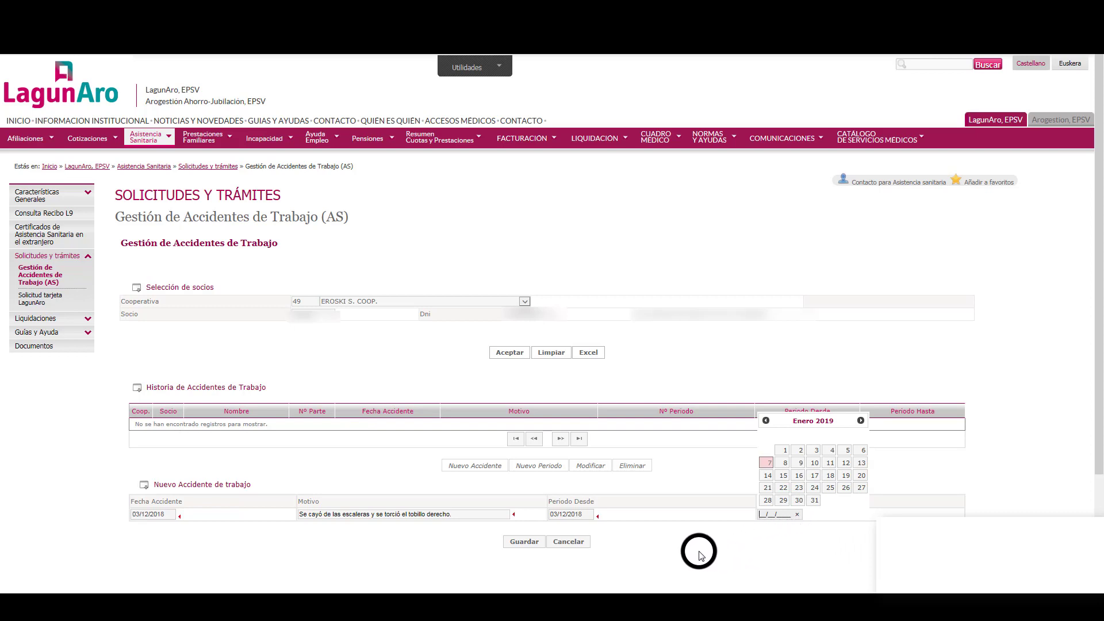
{"action": "left_click", "coordinate": [521, 543]}
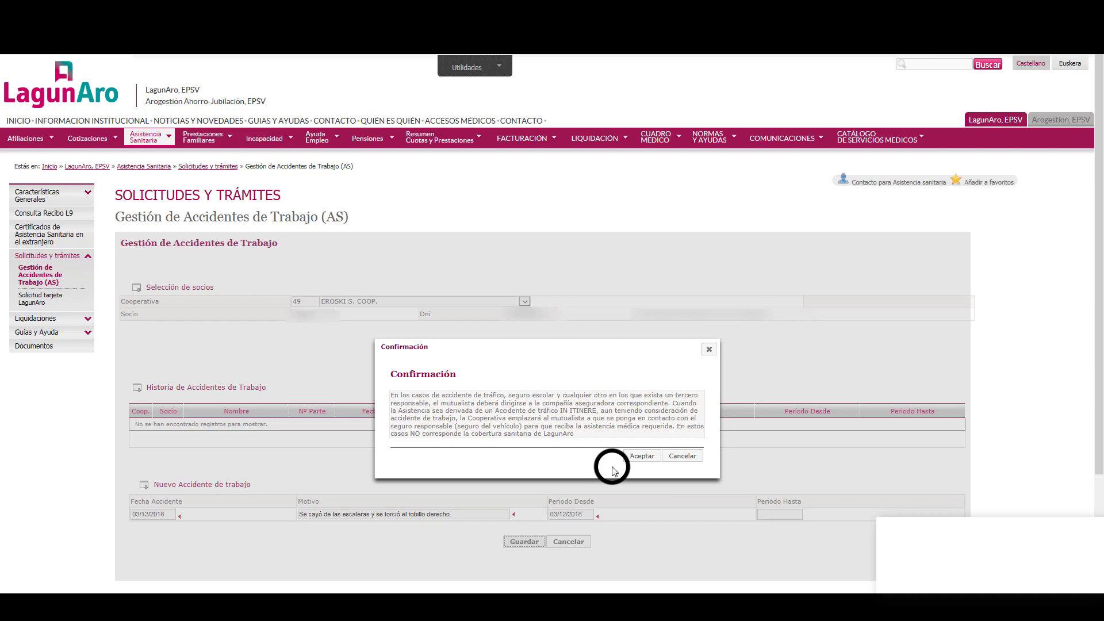
{"action": "left_click", "coordinate": [640, 457]}
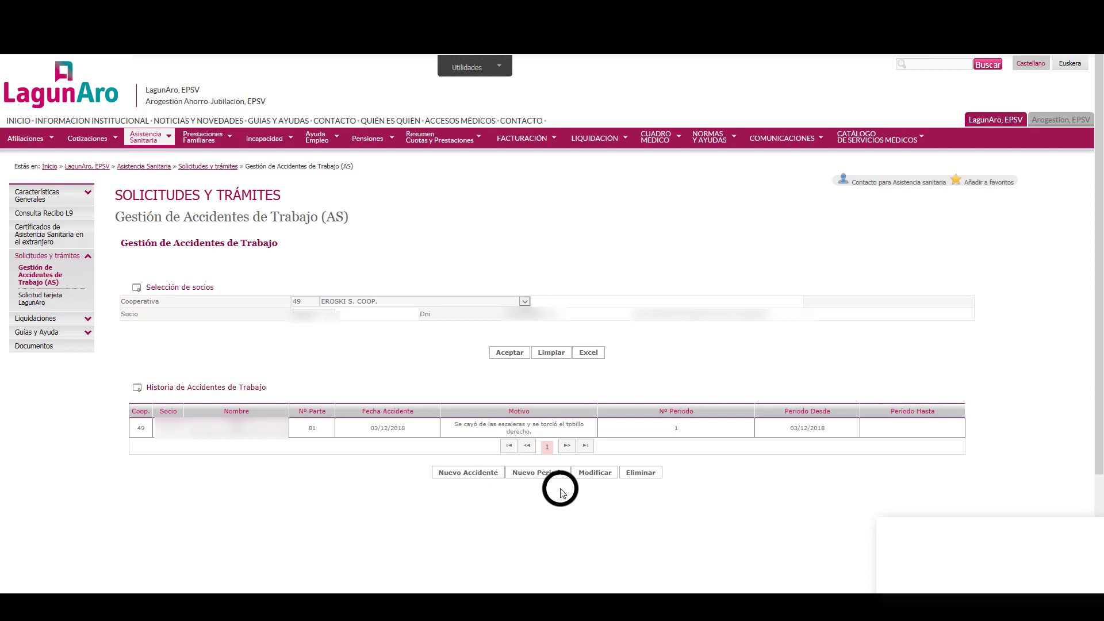
Modify period 1 of the accident to end on 20/12/2018 and save it.
{"action": "left_click", "coordinate": [561, 428]}
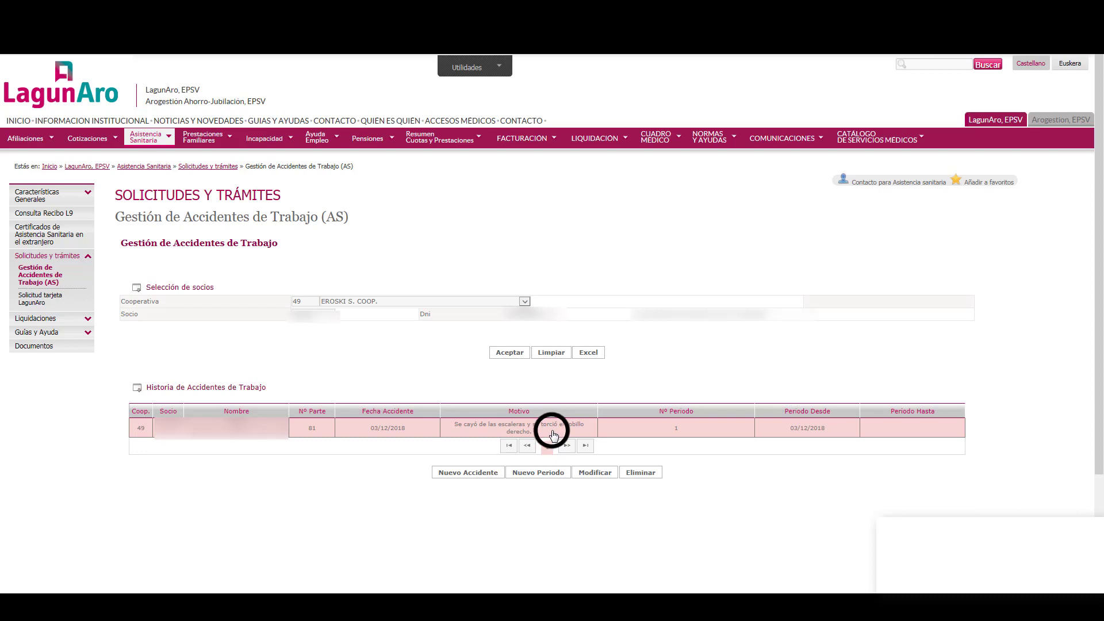
{"action": "left_click", "coordinate": [592, 475]}
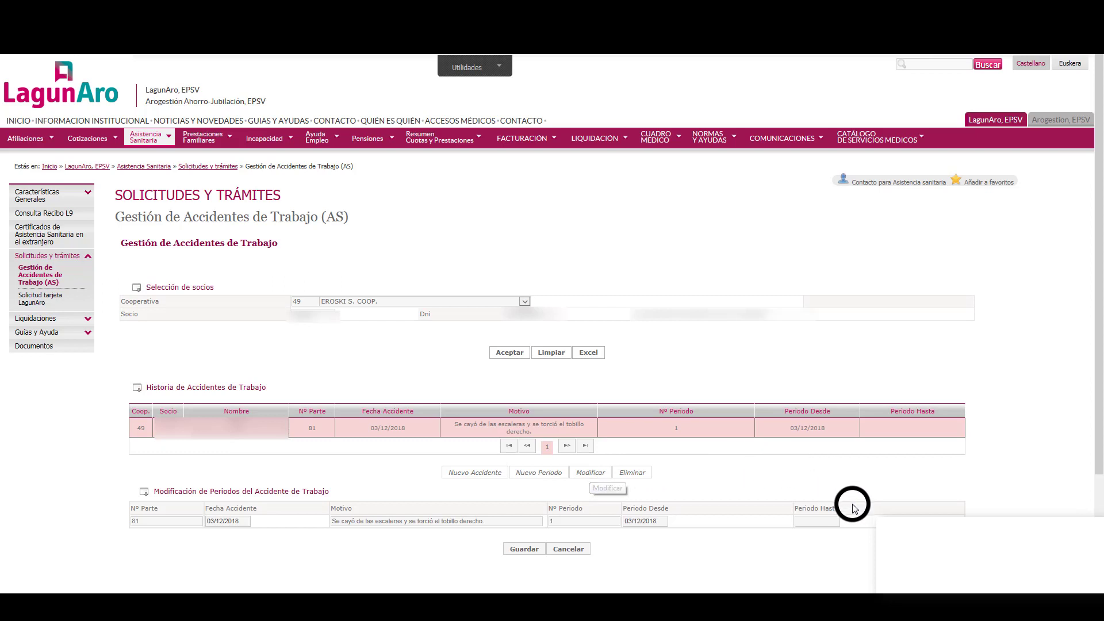
{"action": "left_click", "coordinate": [826, 521]}
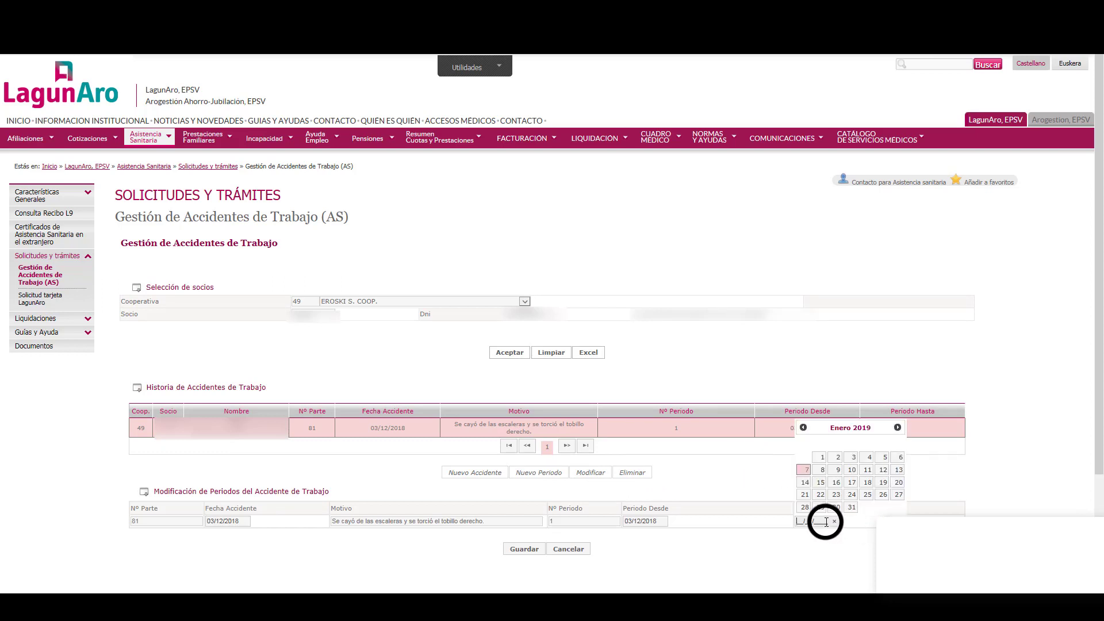
{"action": "left_click", "coordinate": [804, 428]}
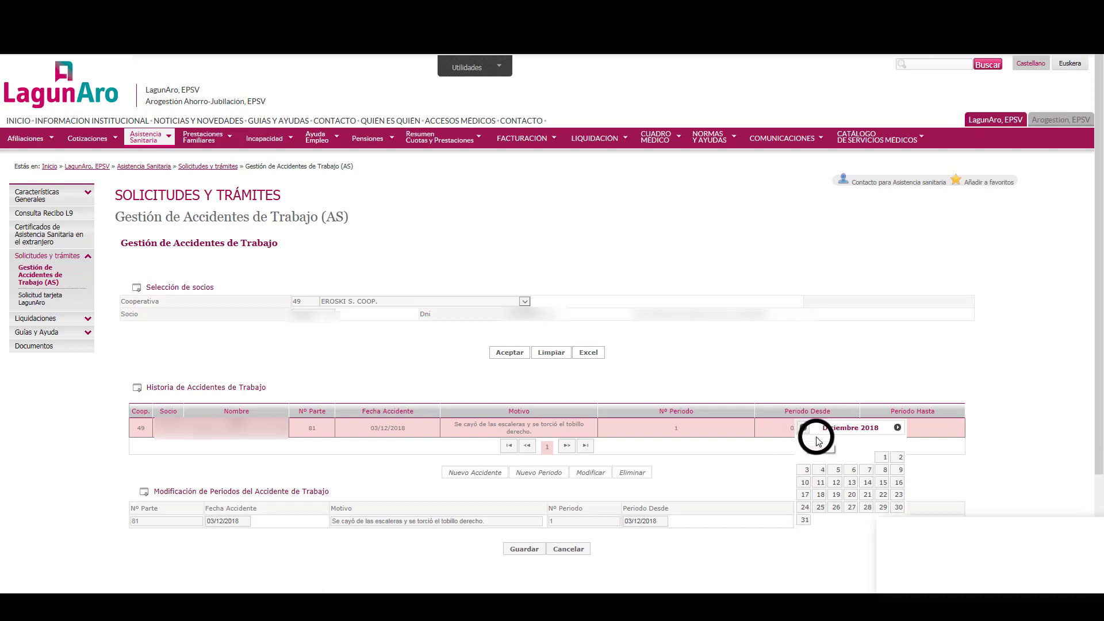
{"action": "left_click", "coordinate": [853, 497]}
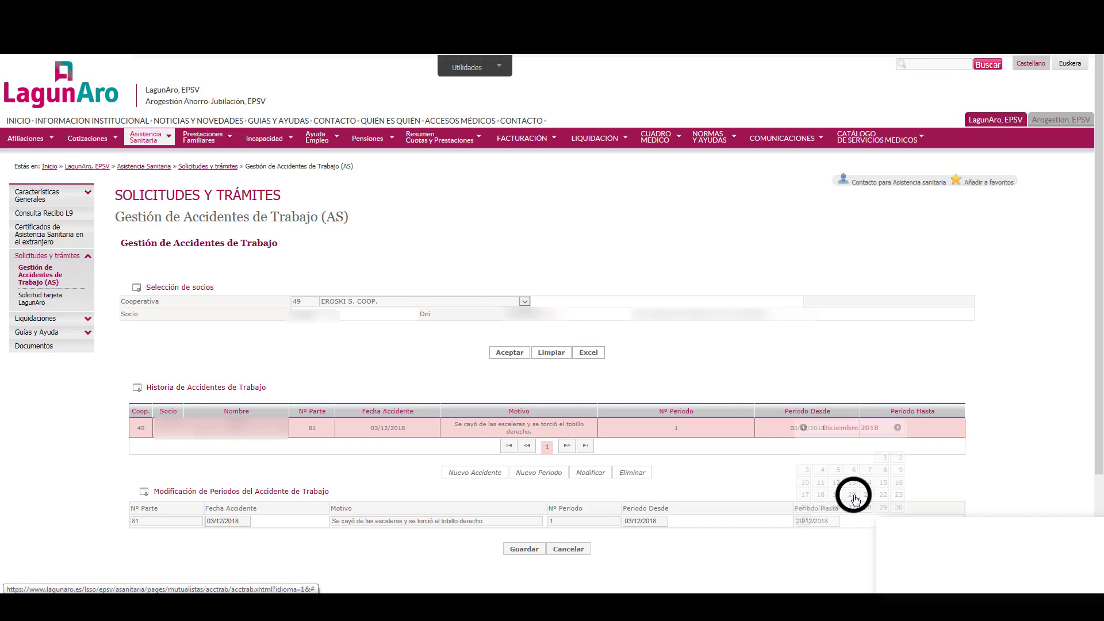
{"action": "left_click", "coordinate": [526, 549]}
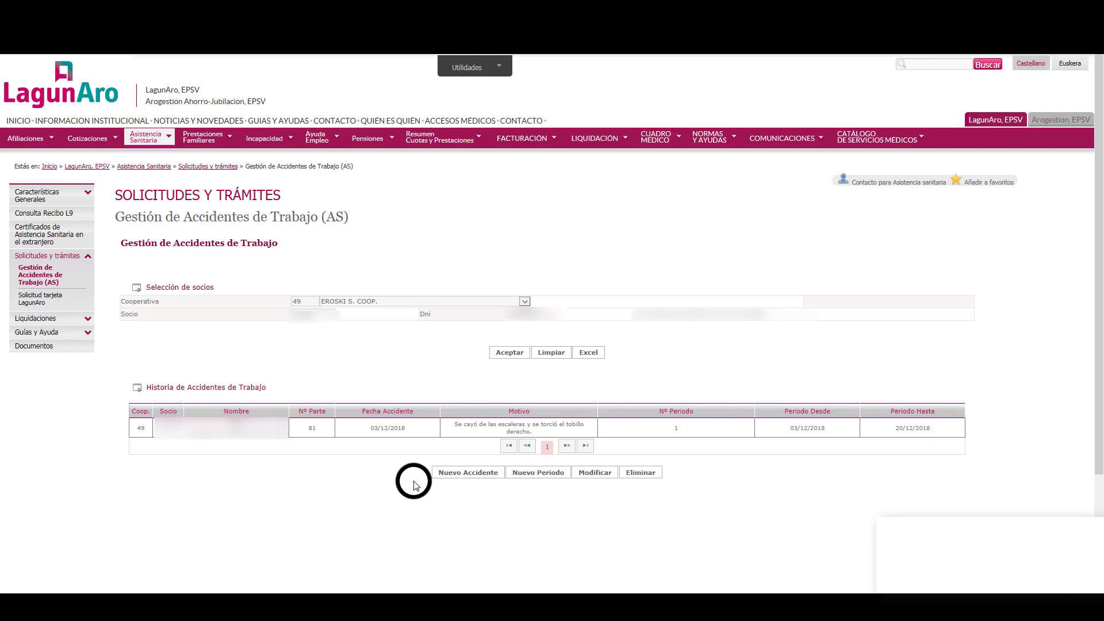
Add a new period to the same accident starting on 28/12/2018, without an end date, and save it.
{"action": "left_click", "coordinate": [390, 430]}
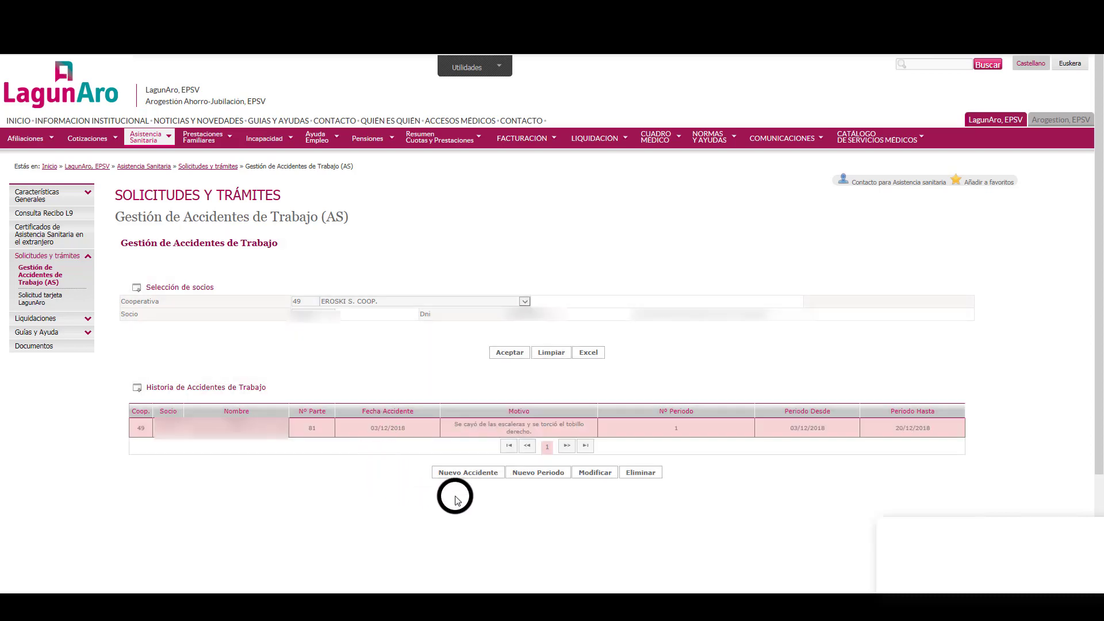
{"action": "left_click", "coordinate": [541, 474]}
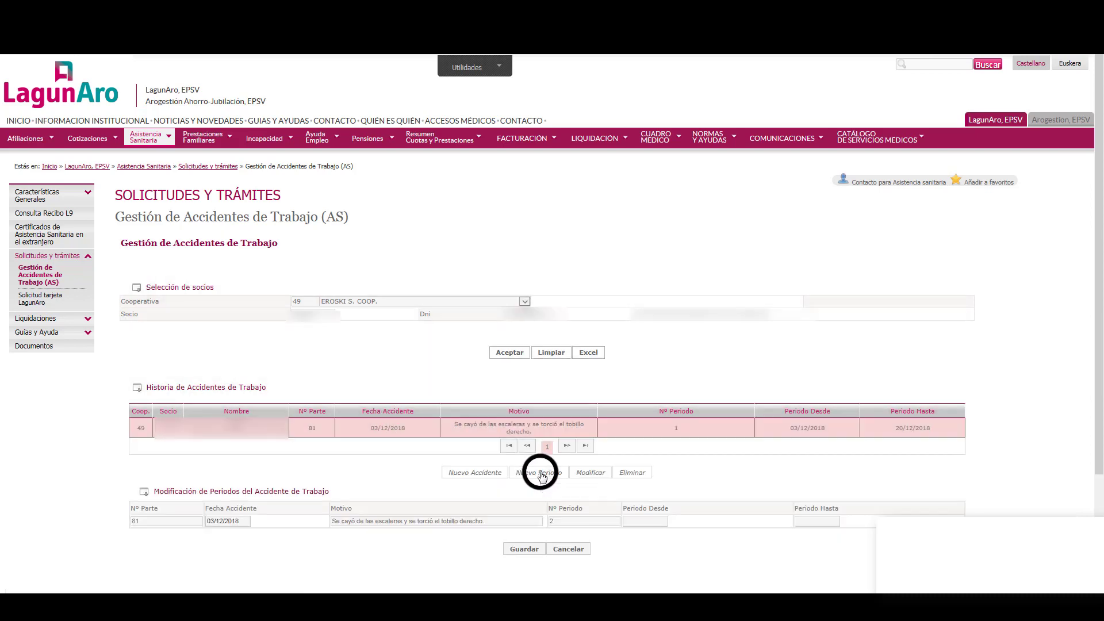
{"action": "left_click", "coordinate": [643, 521]}
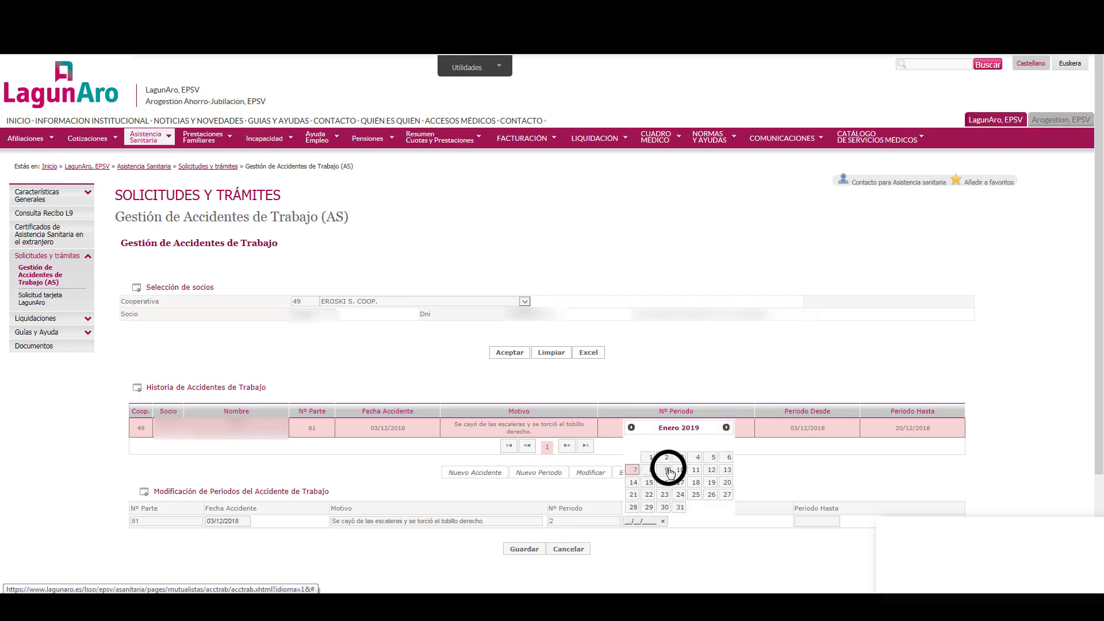
{"action": "left_click", "coordinate": [632, 427]}
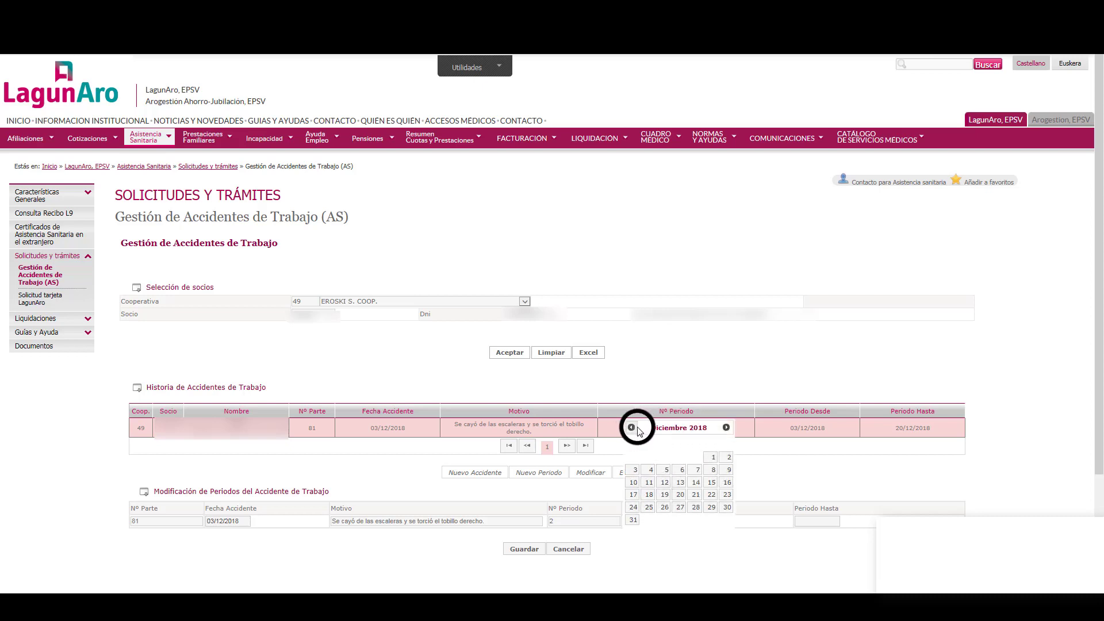
{"action": "left_click", "coordinate": [696, 508]}
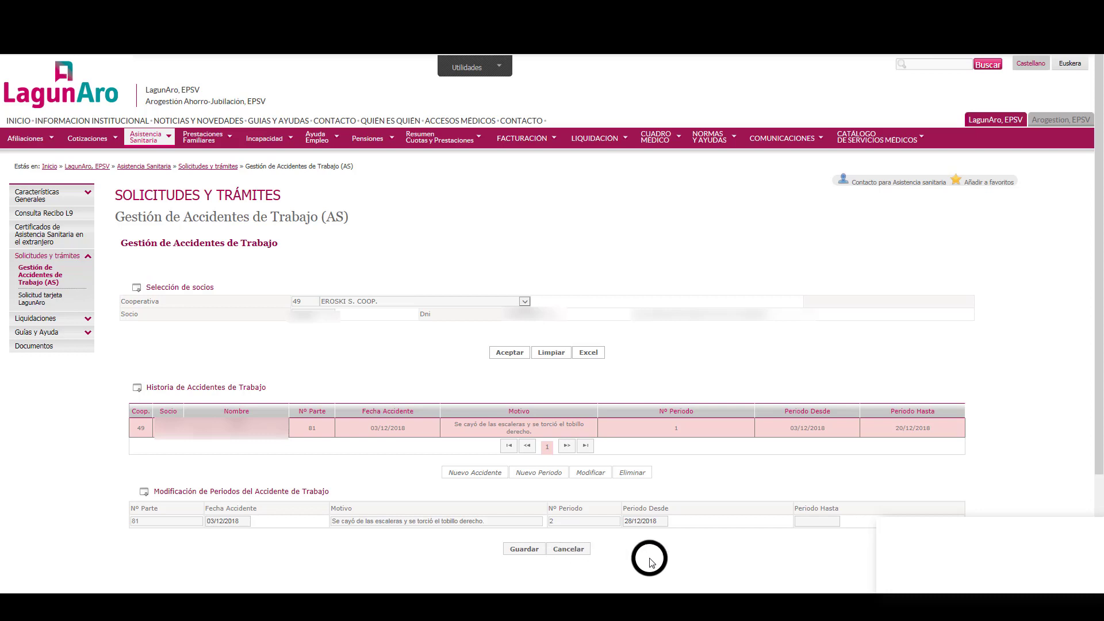
{"action": "left_click", "coordinate": [522, 550]}
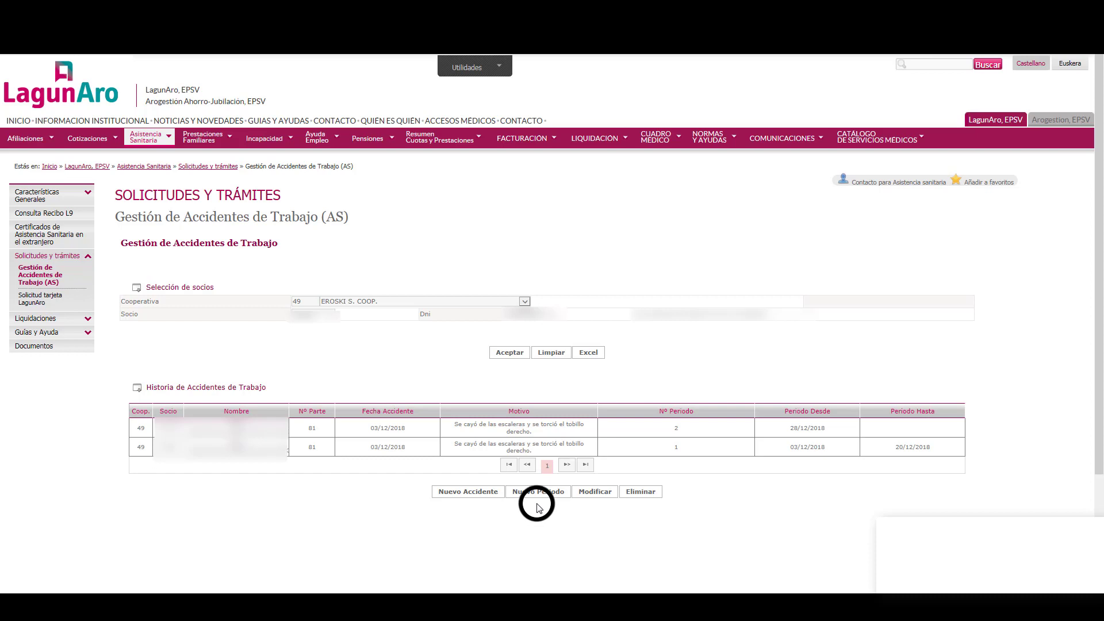
Modify period 2 of the accident to end on 02/01/2019 and save it.
{"action": "left_click", "coordinate": [712, 428]}
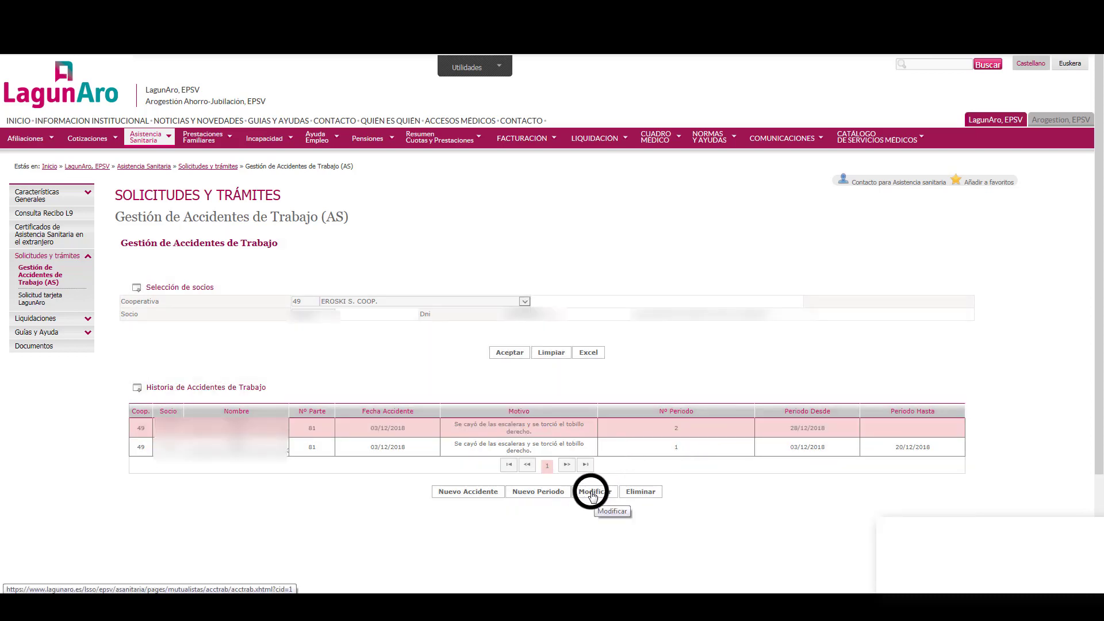
{"action": "left_click", "coordinate": [593, 493]}
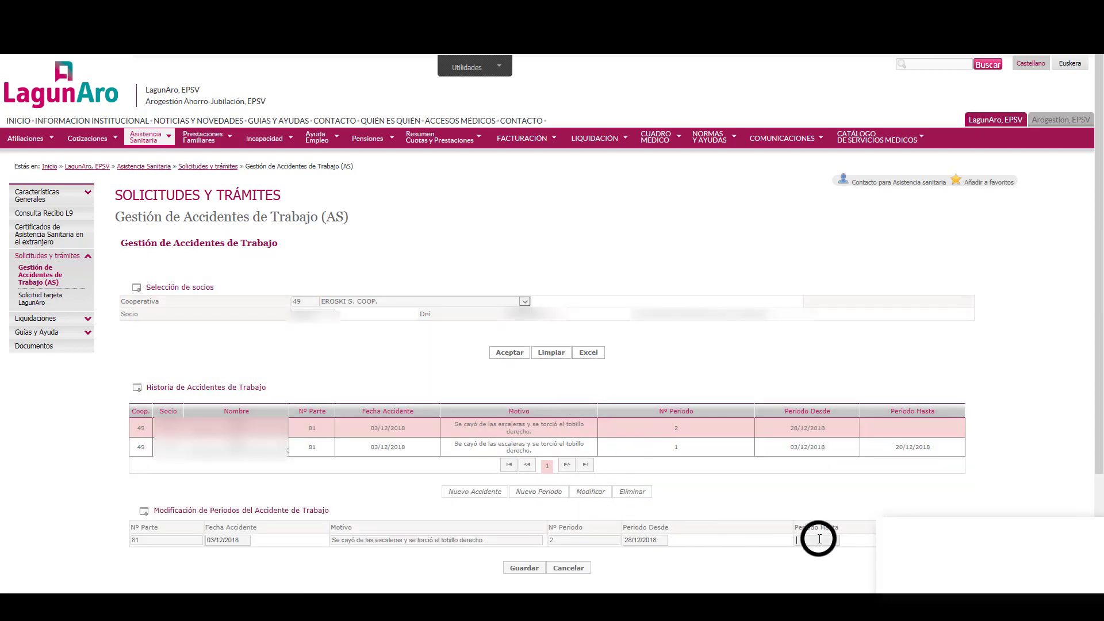
{"action": "left_click", "coordinate": [820, 539]}
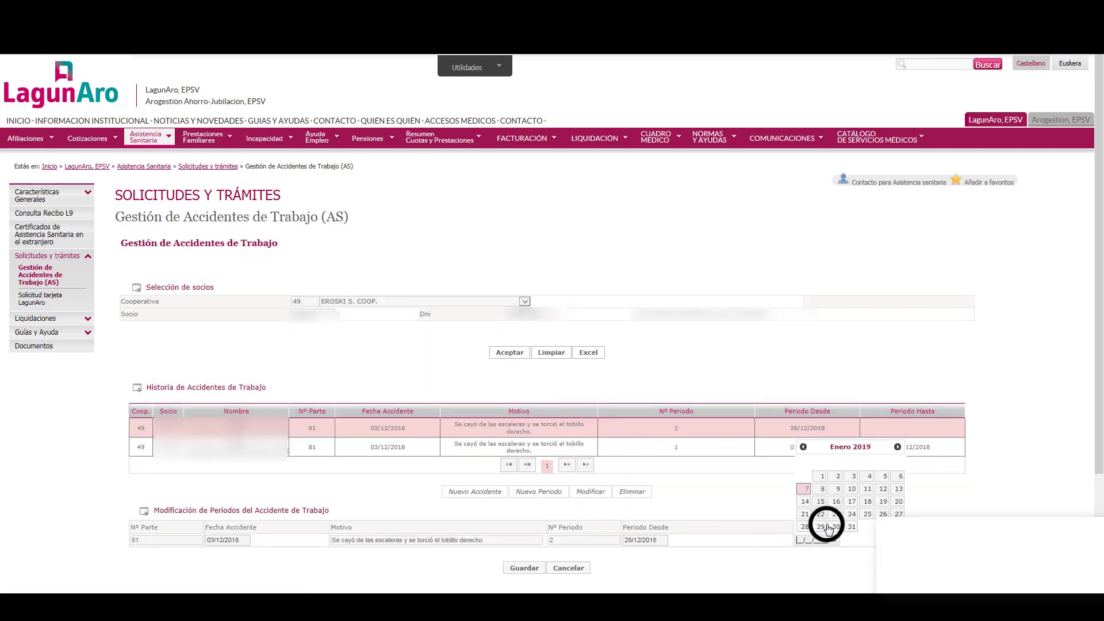
{"action": "left_click", "coordinate": [838, 477]}
{"action": "left_click", "coordinate": [525, 568]}
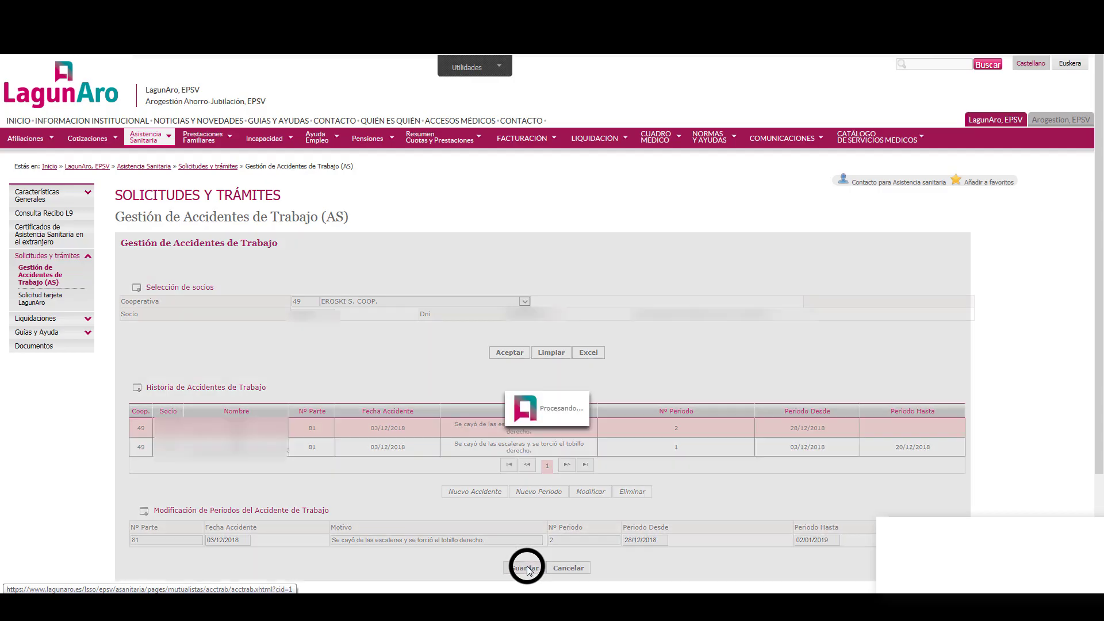